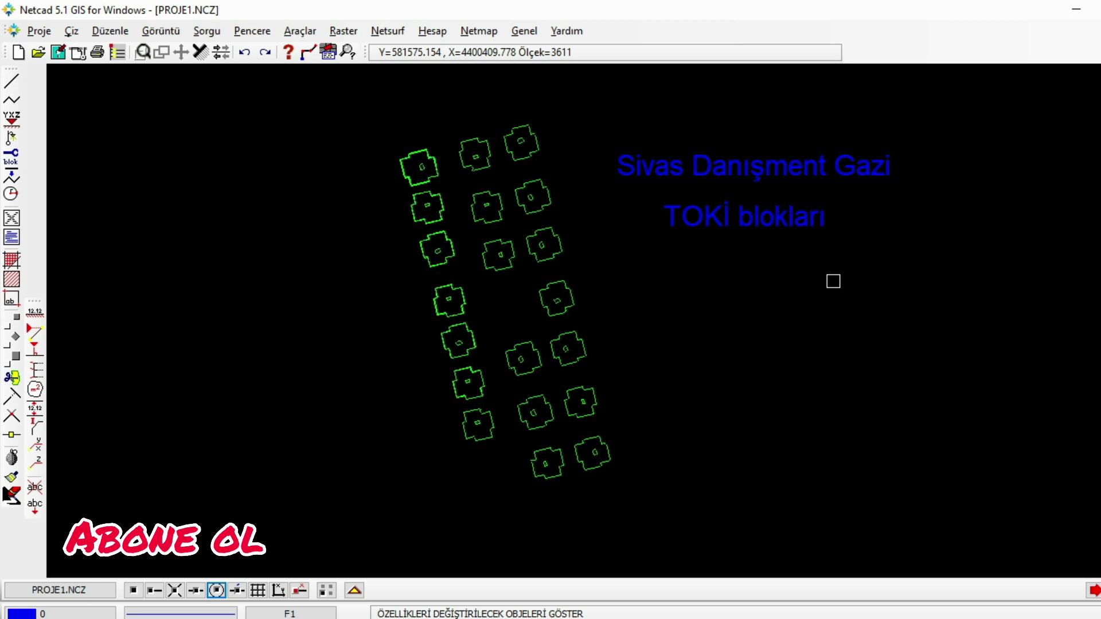
# Step: Open the active project's Projeksiyon Parametreleri from Genel Ayarlar and show the projection type list
pyautogui.click(523, 31)
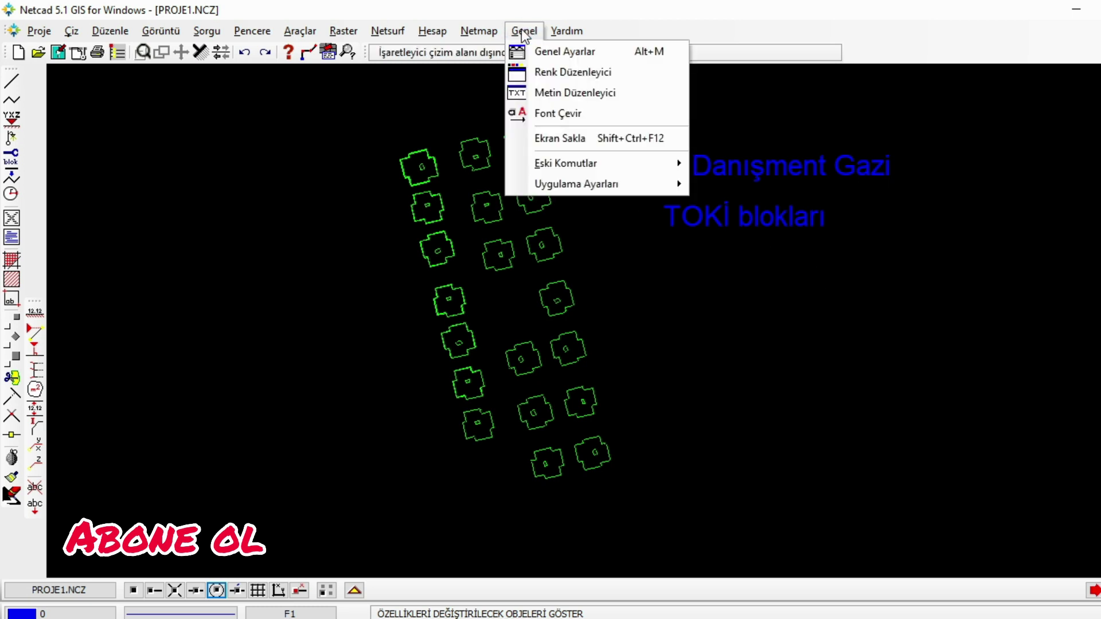
pyautogui.click(551, 51)
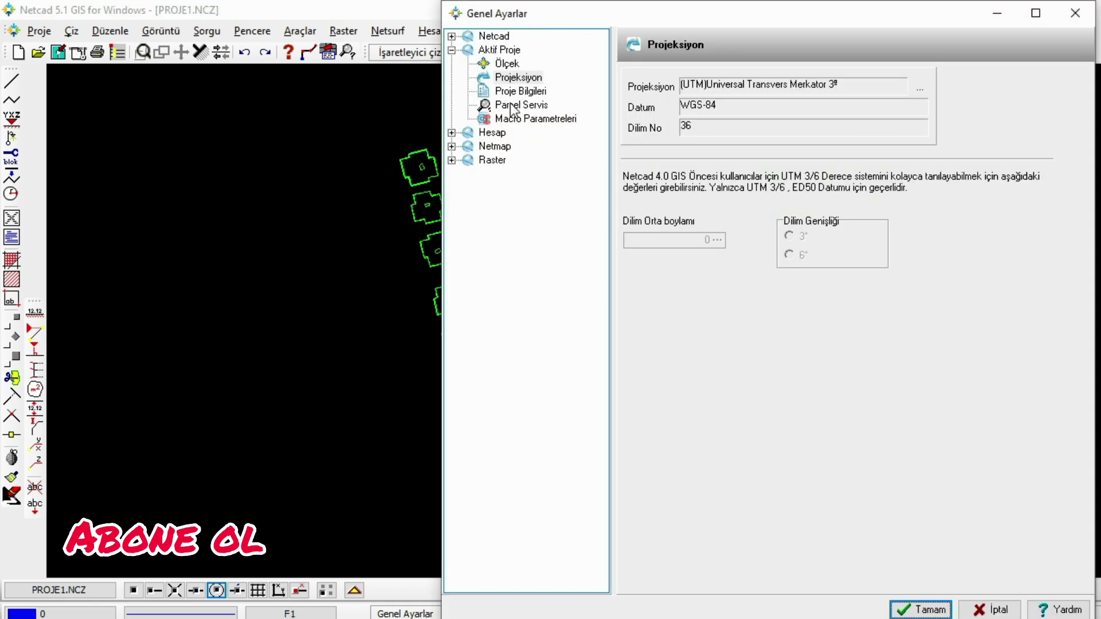
pyautogui.click(487, 79)
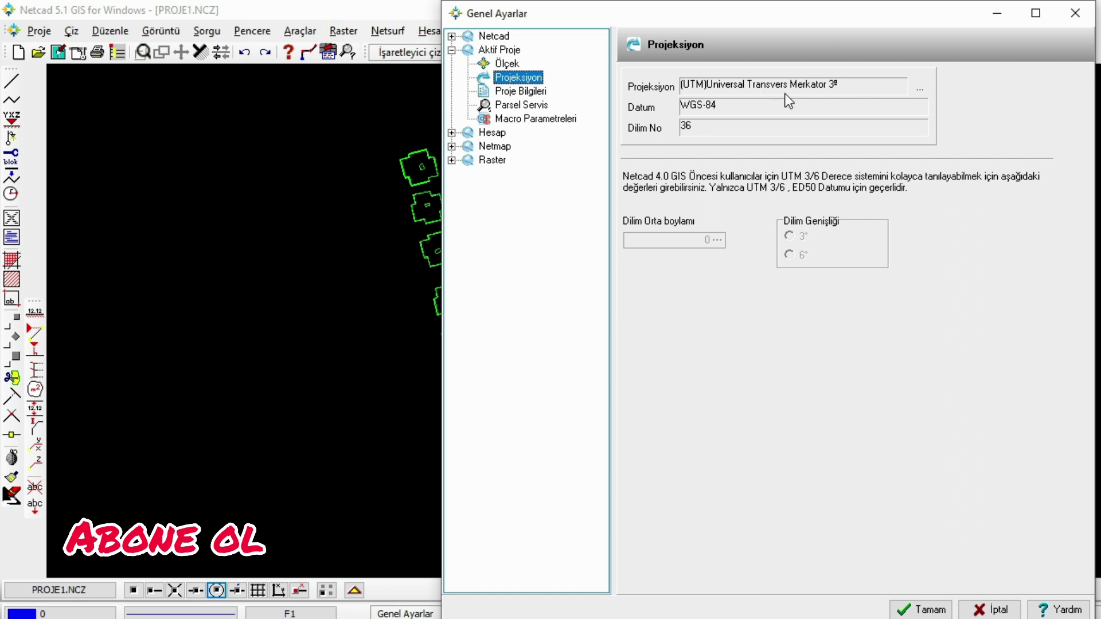
pyautogui.click(921, 87)
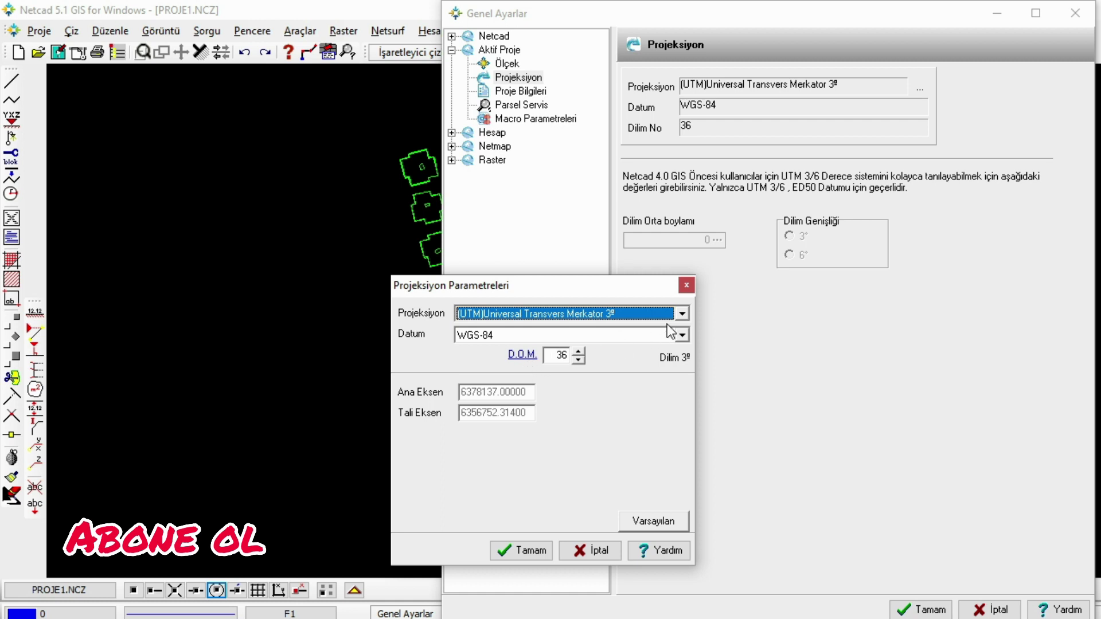
pyautogui.click(682, 313)
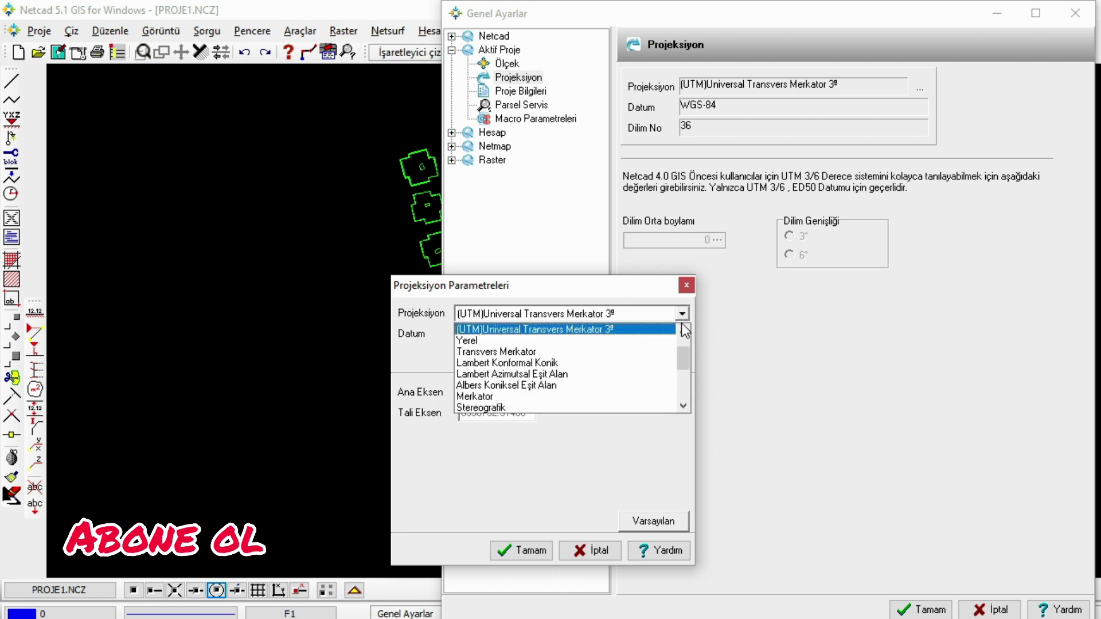
# Step: Set the projection to UTM 3° on WGS-84 with central meridian 36 for Sivas
pyautogui.moveTo(682, 357)
pyautogui.mouseDown()
pyautogui.moveTo(683, 385)
pyautogui.moveTo(683, 348)
pyautogui.mouseUp()
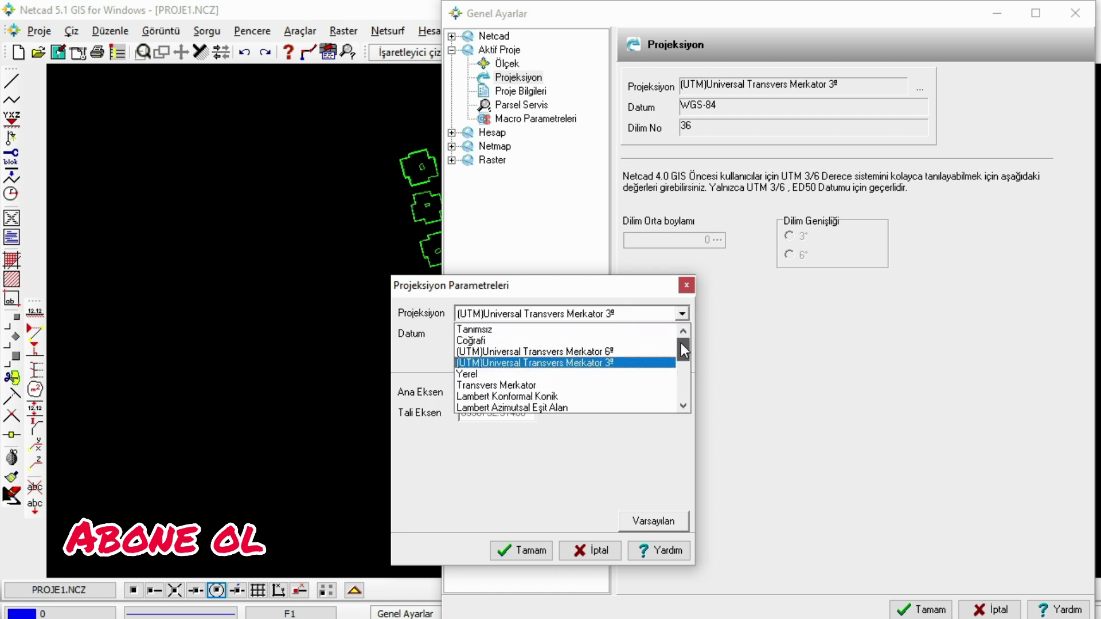
pyautogui.click(607, 367)
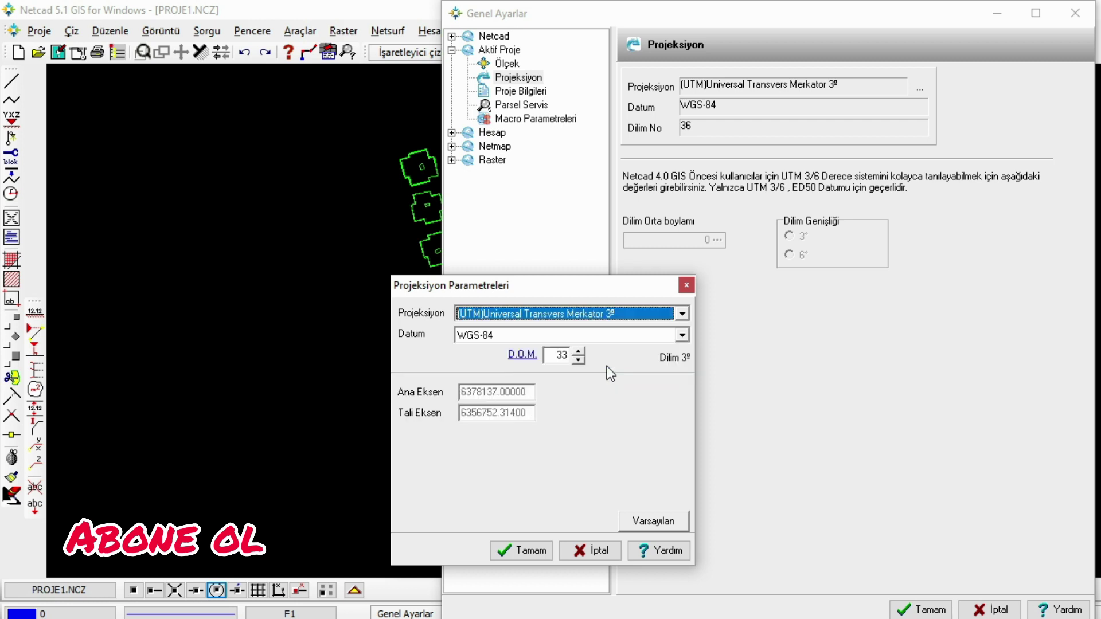
pyautogui.click(682, 336)
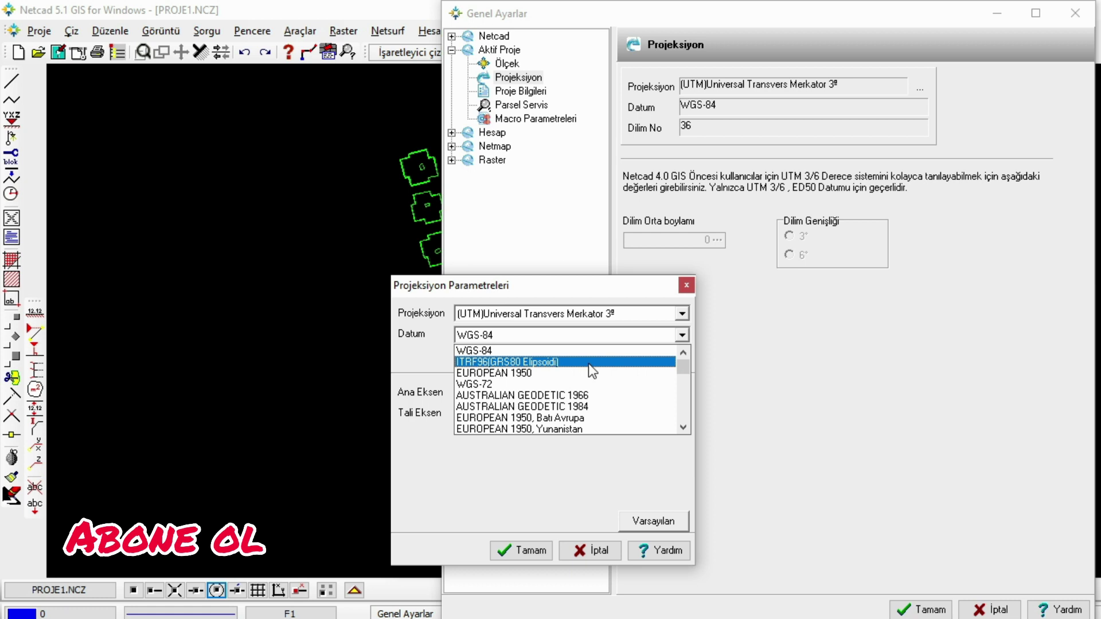
pyautogui.click(543, 350)
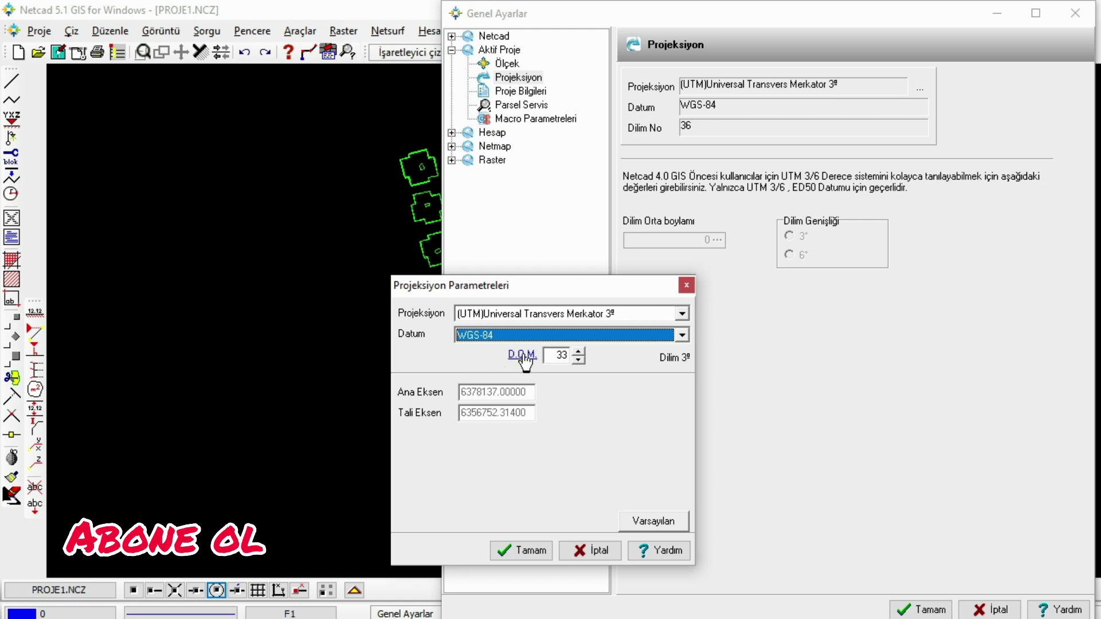
pyautogui.click(523, 355)
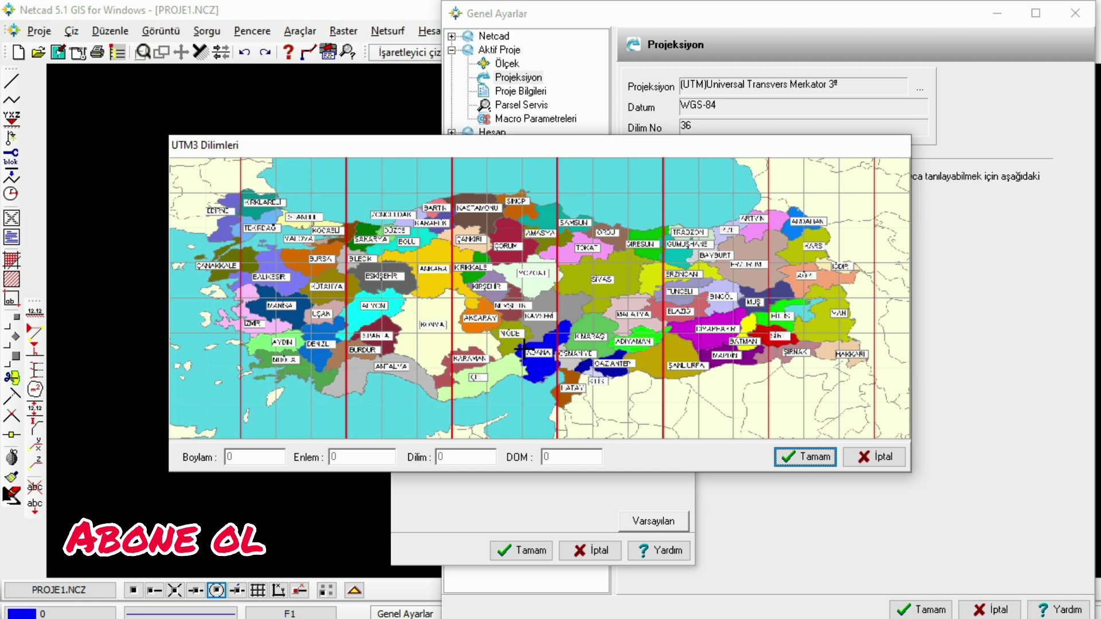
pyautogui.click(602, 279)
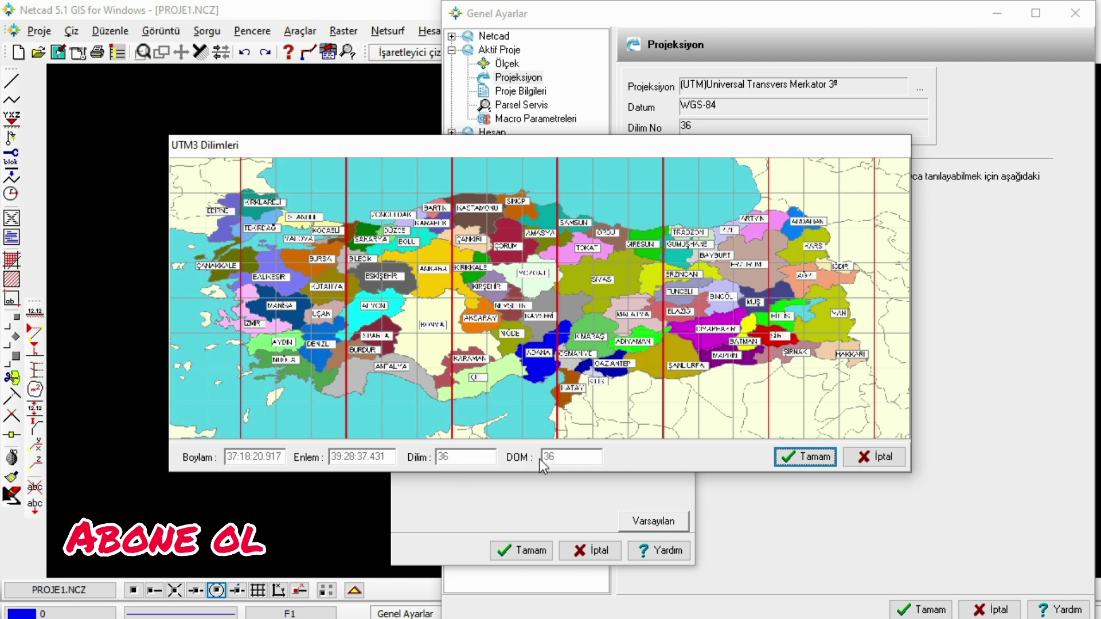
pyautogui.click(787, 460)
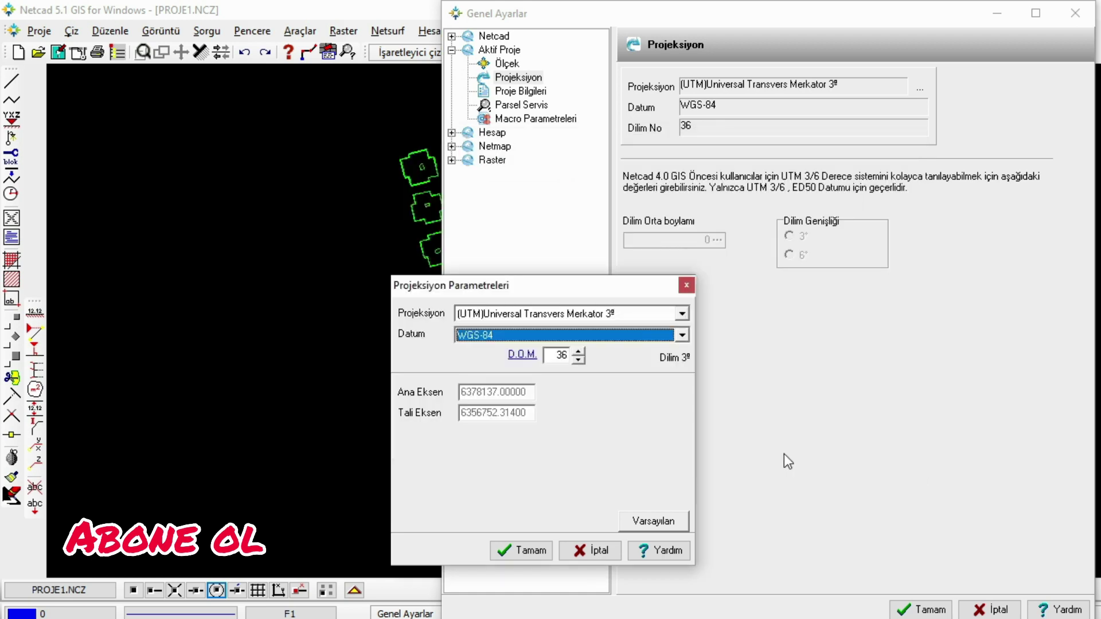
# Step: Apply the projection parameters and save the general settings
pyautogui.click(537, 554)
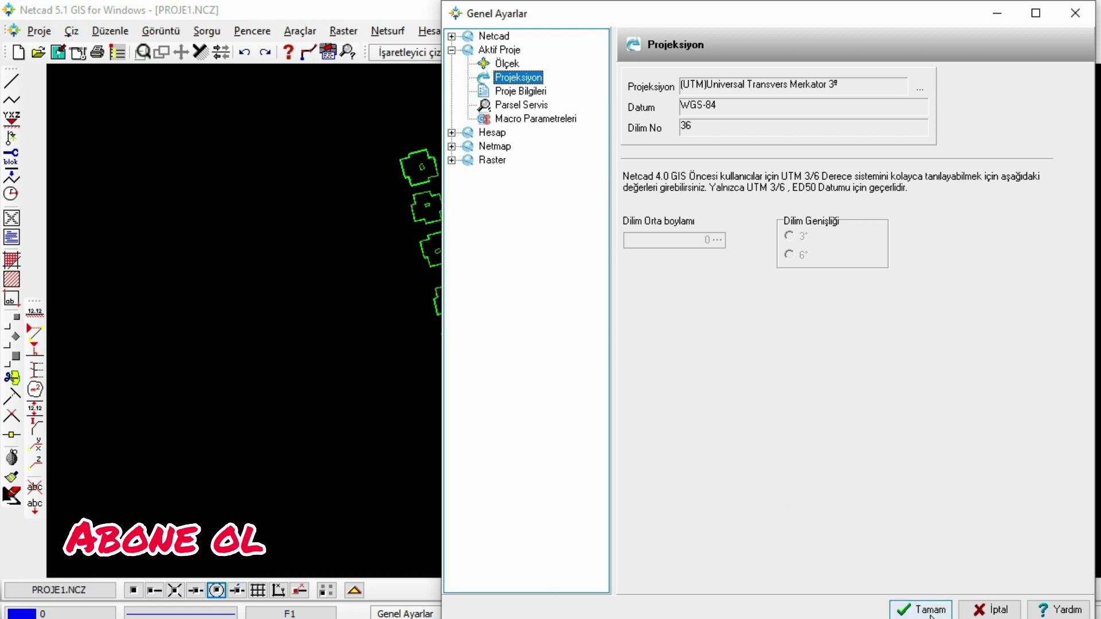
pyautogui.click(906, 608)
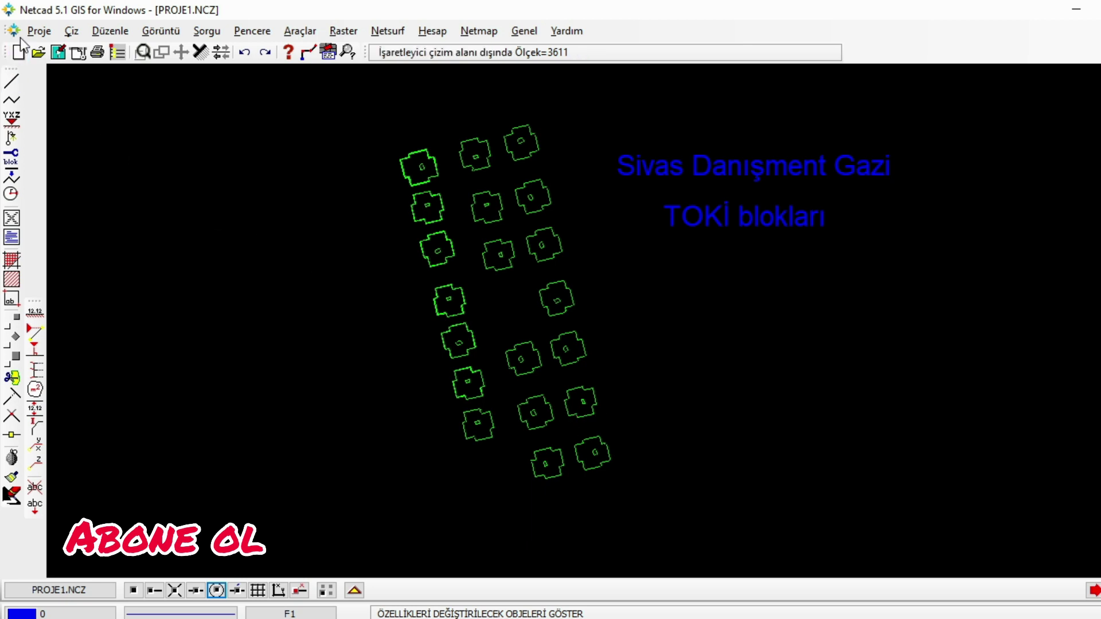
pyautogui.click(39, 31)
pyautogui.moveTo(79, 284)
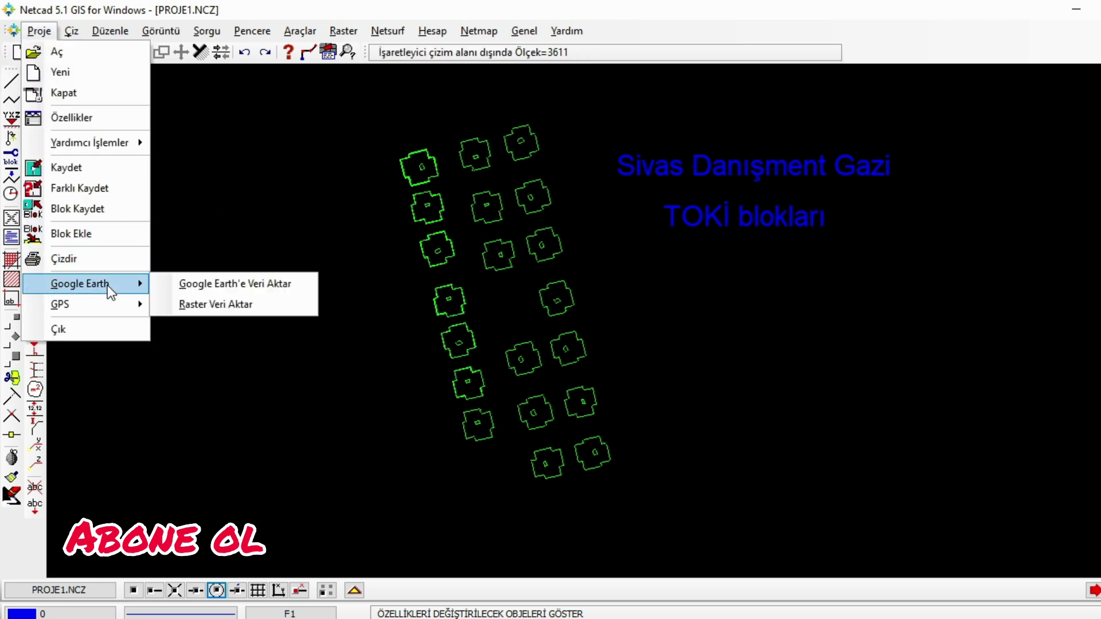
# Step: Start a Google Earth export of all NCZ objects, keeping existing layers, up to the file name step
pyautogui.click(222, 287)
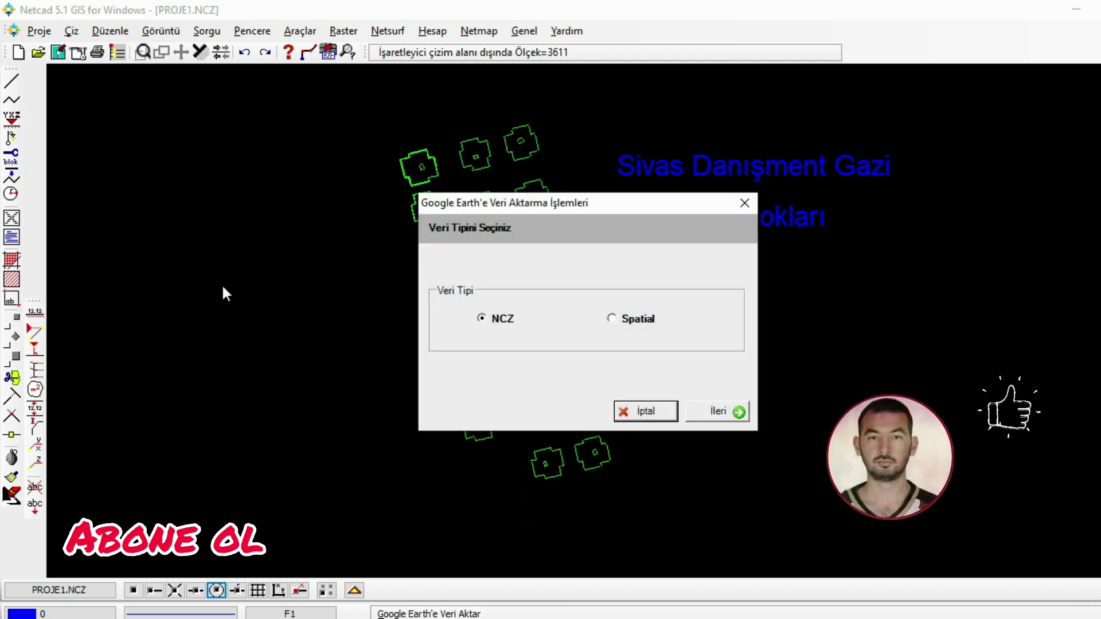
pyautogui.click(713, 410)
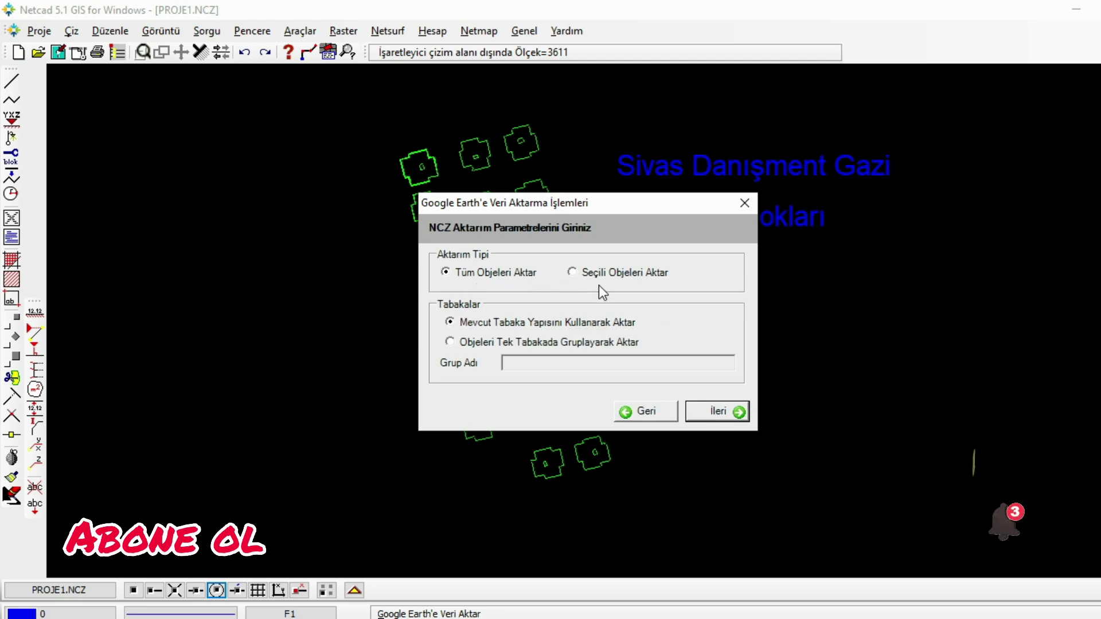
pyautogui.click(714, 412)
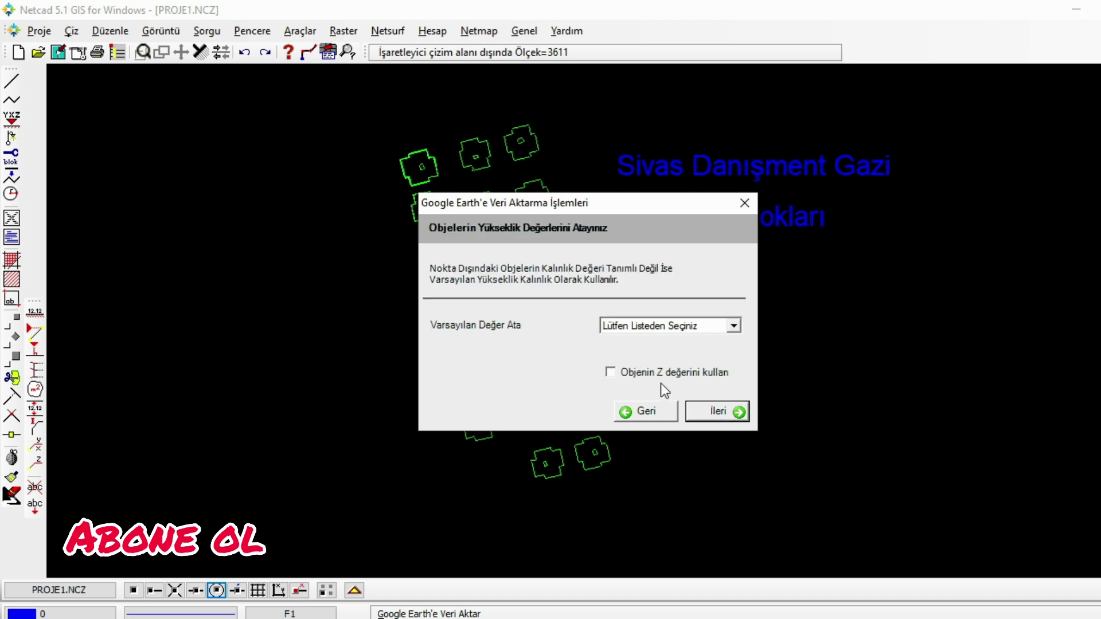
pyautogui.click(721, 411)
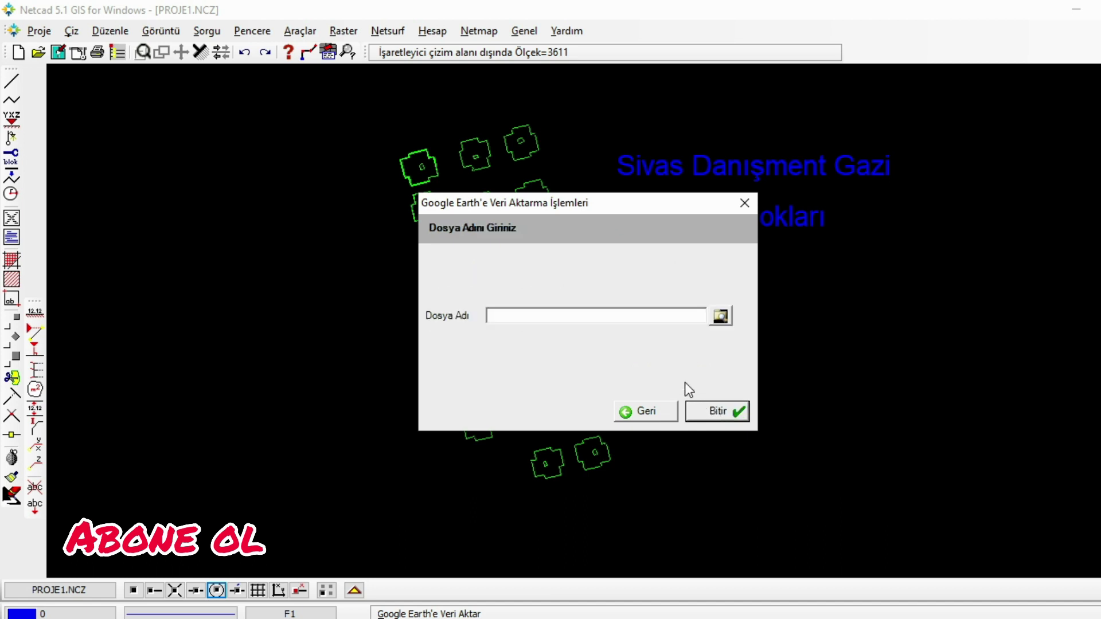
pyautogui.click(721, 319)
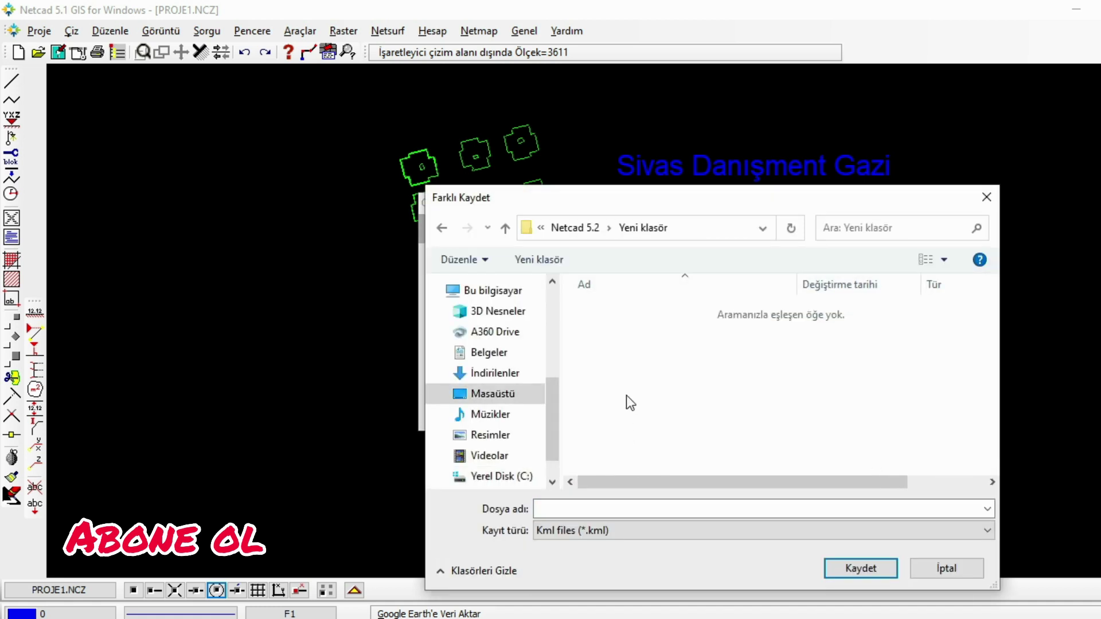
# Step: Save the export as the KML file sivas in Yeni klasör and finish the export
pyautogui.click(616, 503)
pyautogui.write('sivas')
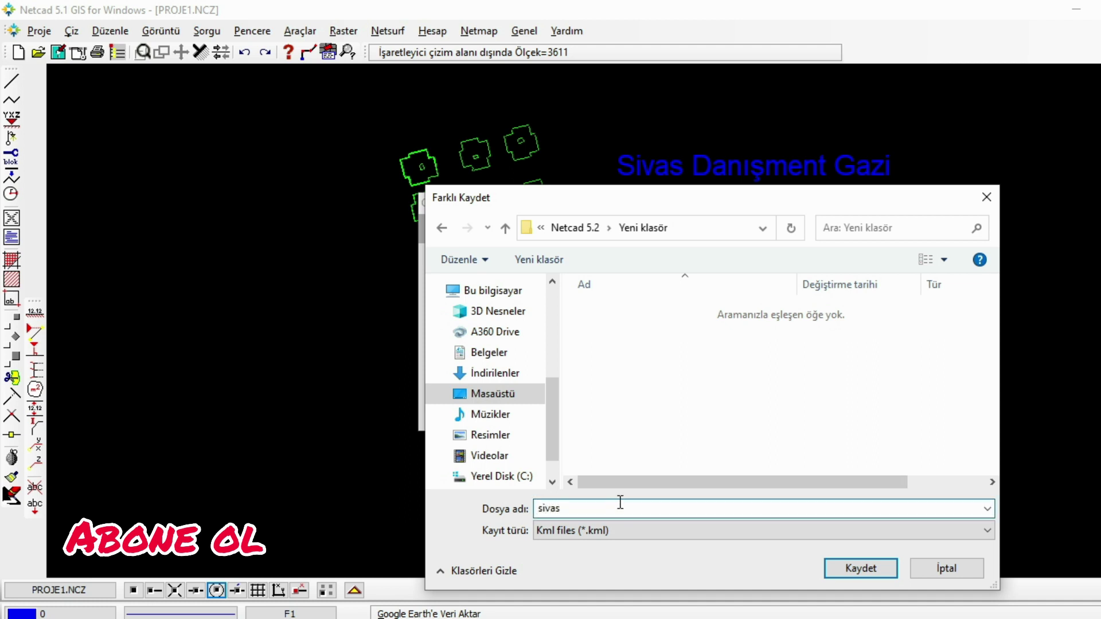
pyautogui.click(633, 535)
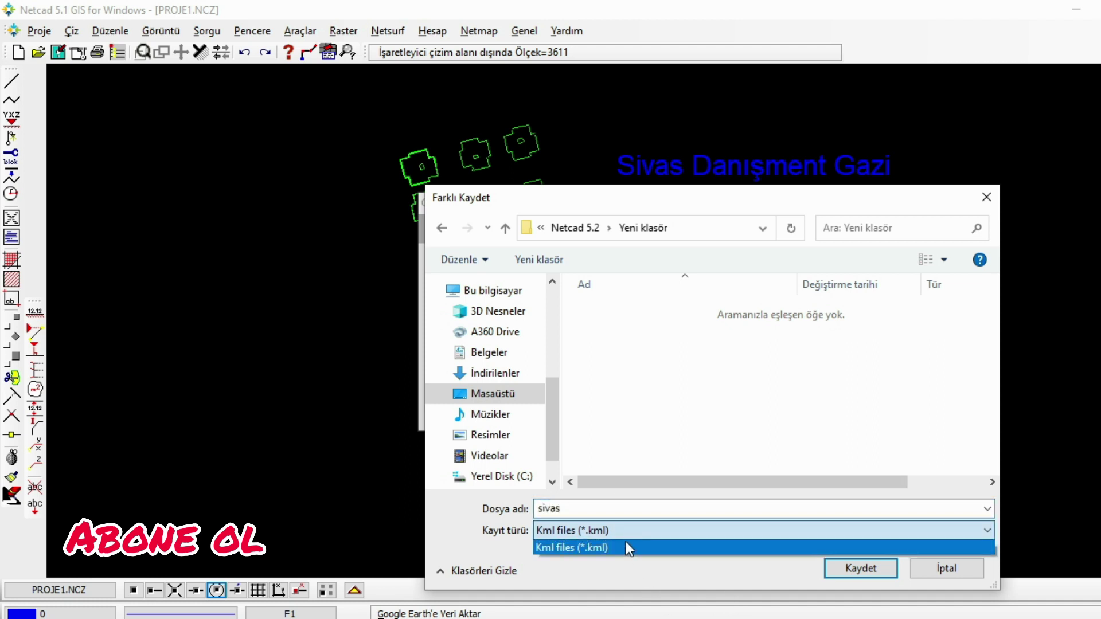
pyautogui.click(625, 544)
pyautogui.click(855, 570)
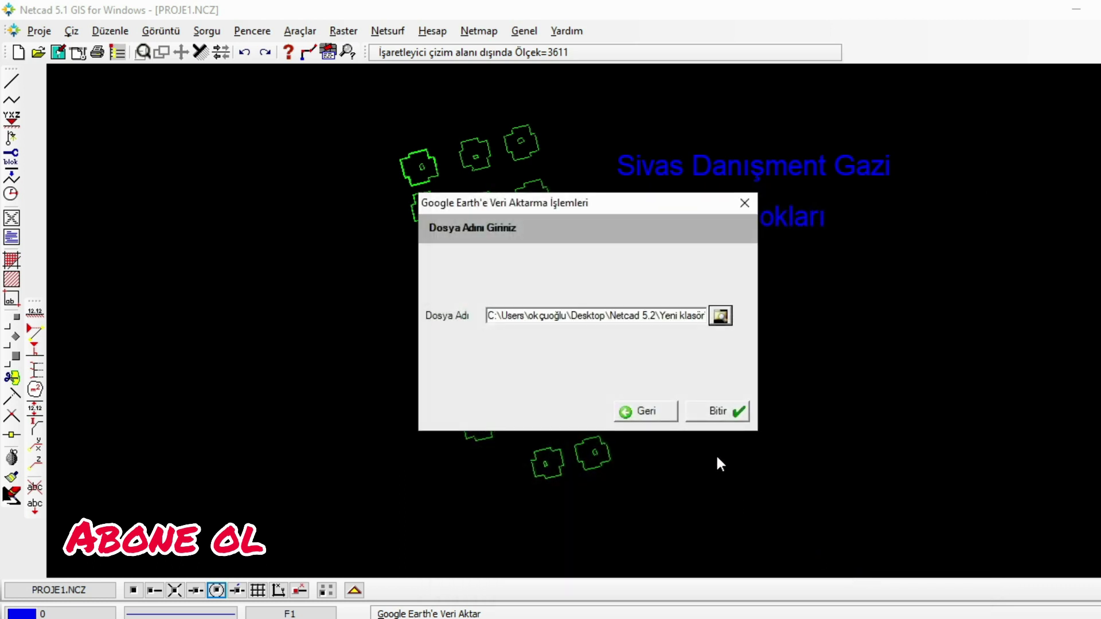
pyautogui.click(721, 411)
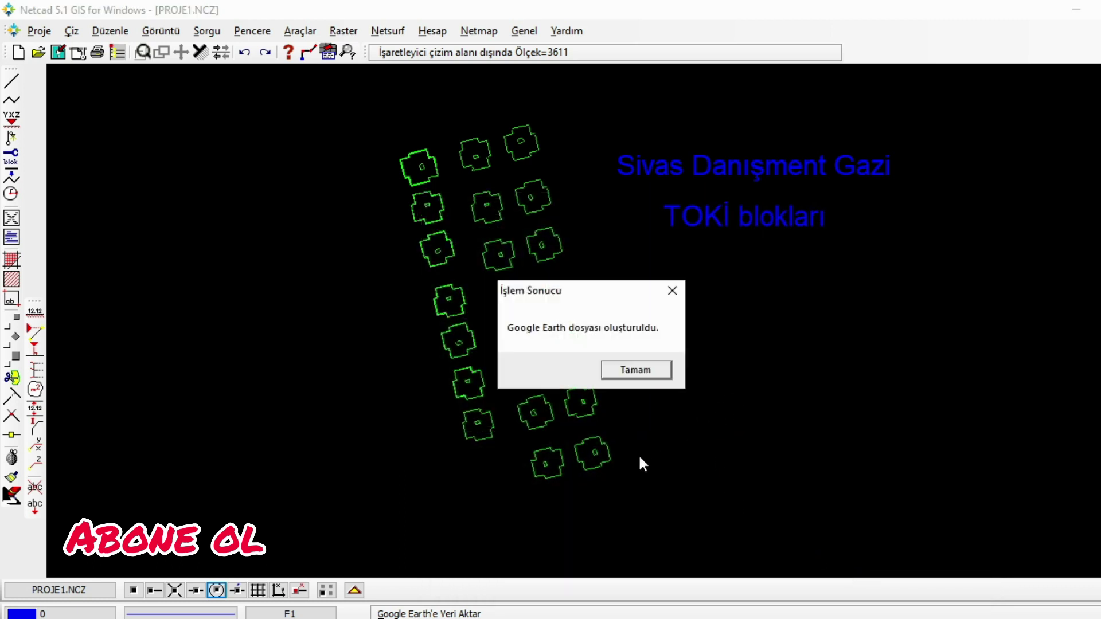
pyautogui.click(637, 372)
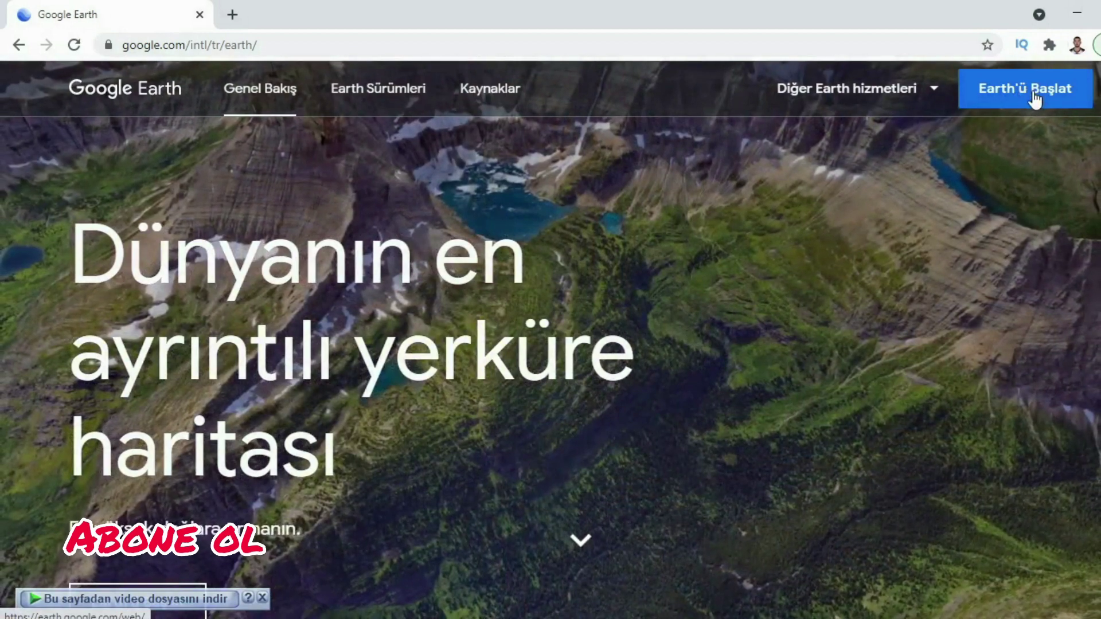
# Step: Launch Earth on the web and choose to import a KML file from the computer
pyautogui.click(1028, 90)
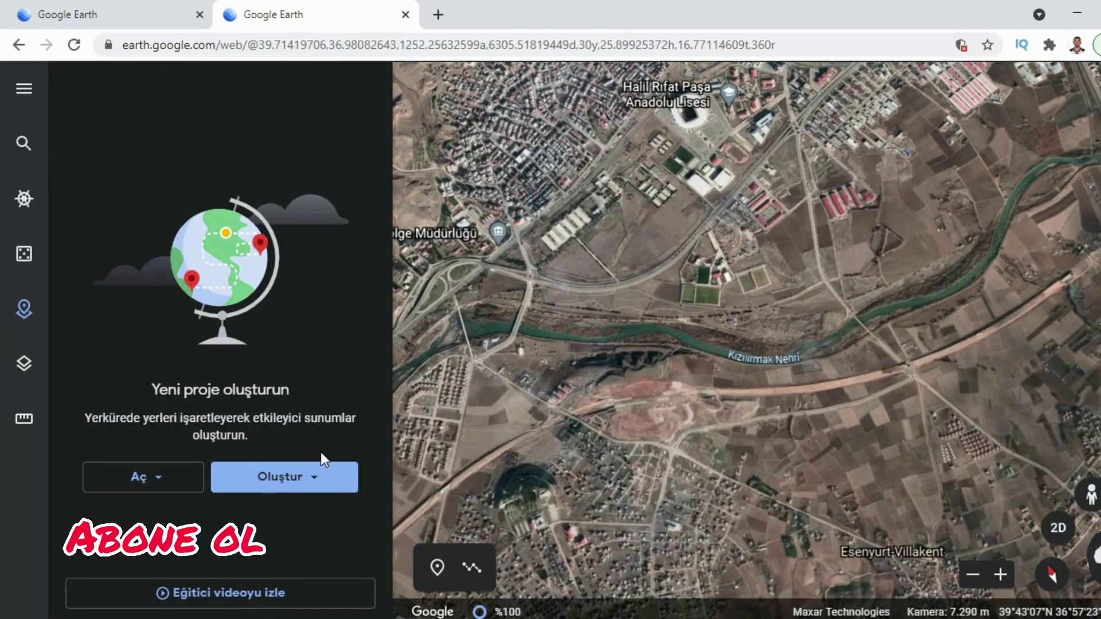
pyautogui.click(168, 485)
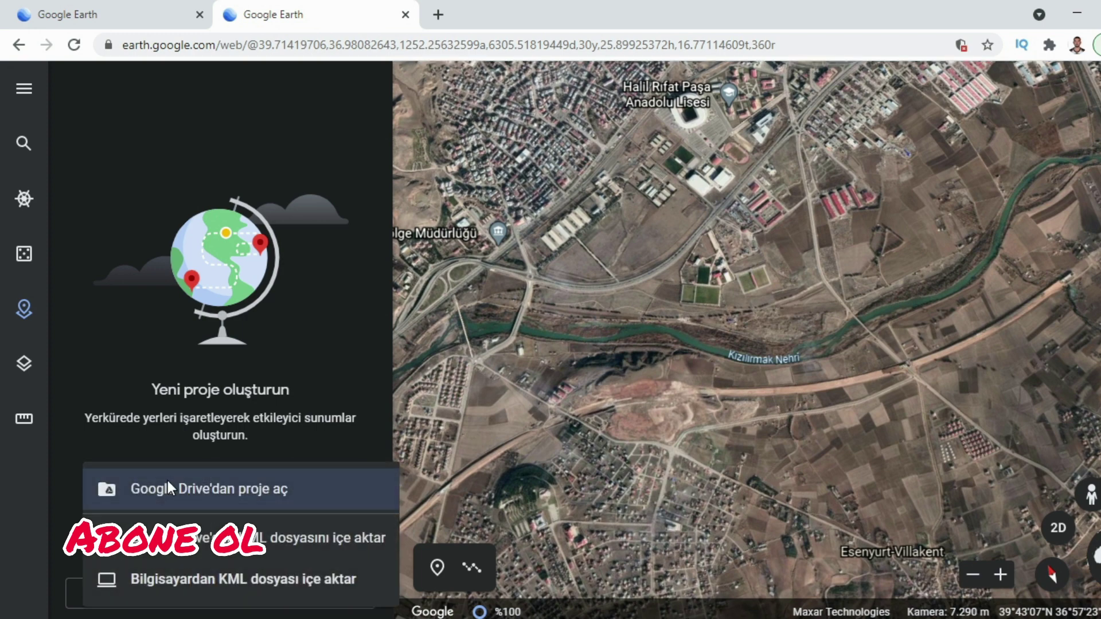
pyautogui.click(178, 580)
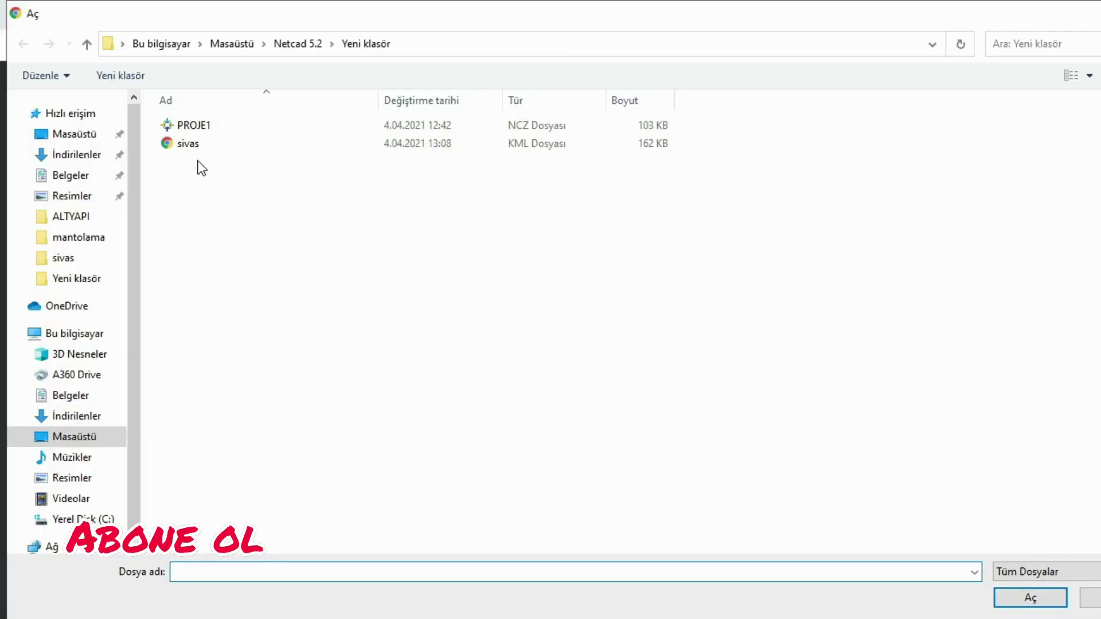
# Step: Import sivas.kml into Google Earth to overlay the TOKİ block outlines
pyautogui.click(198, 144)
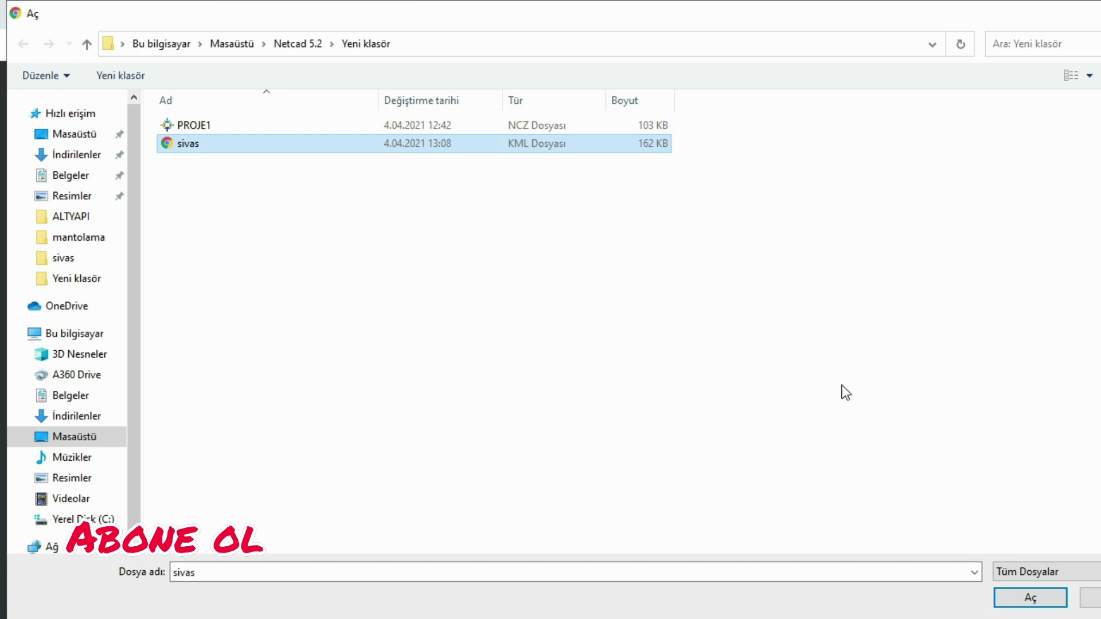
pyautogui.click(1029, 599)
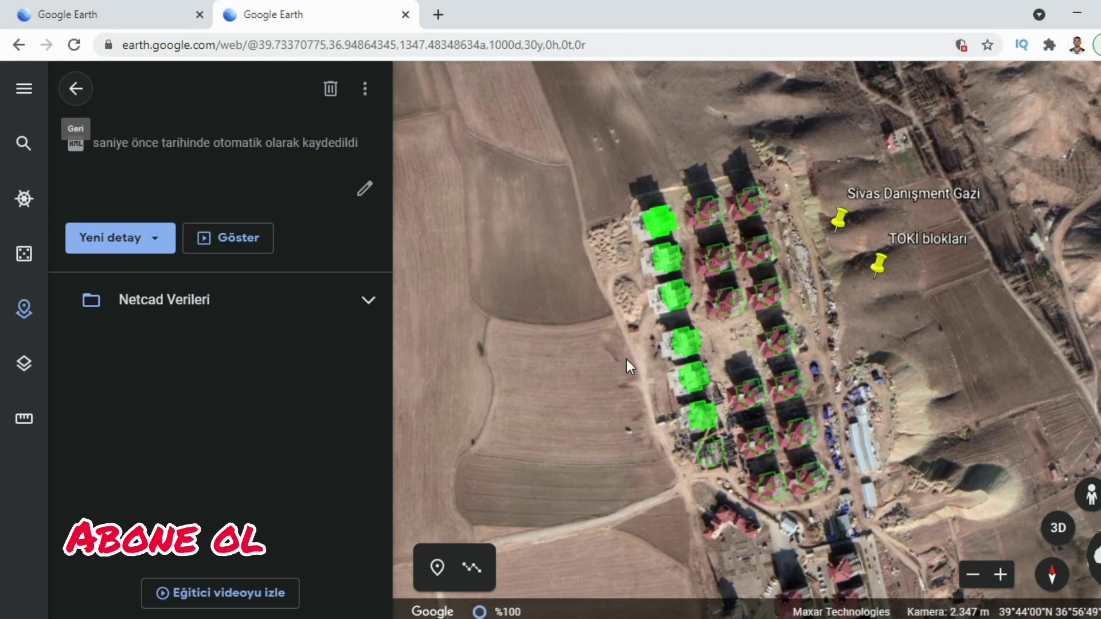
# Step: Pan over the southern and northern housing blocks to check the outlines match the buildings
pyautogui.moveTo(846, 364)
pyautogui.mouseDown()
pyautogui.moveTo(731, 258)
pyautogui.moveTo(802, 344)
pyautogui.mouseUp()
pyautogui.moveTo(837, 505); pyautogui.dragTo(838, 301)
pyautogui.press('Up')
pyautogui.press('Up')
pyautogui.press('Up')
pyautogui.press('Up')
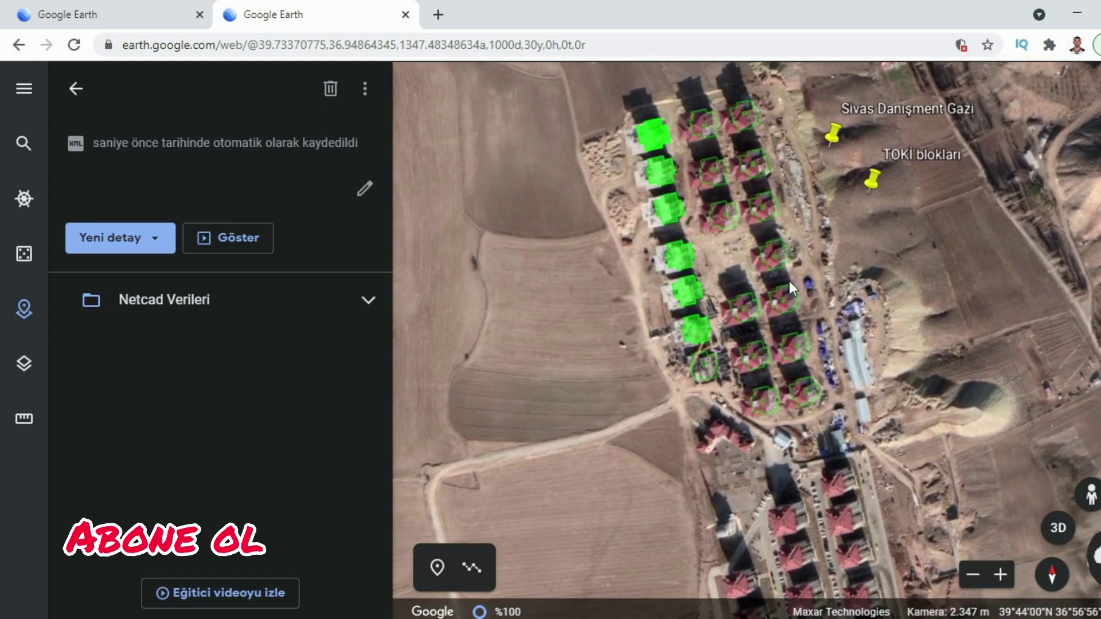